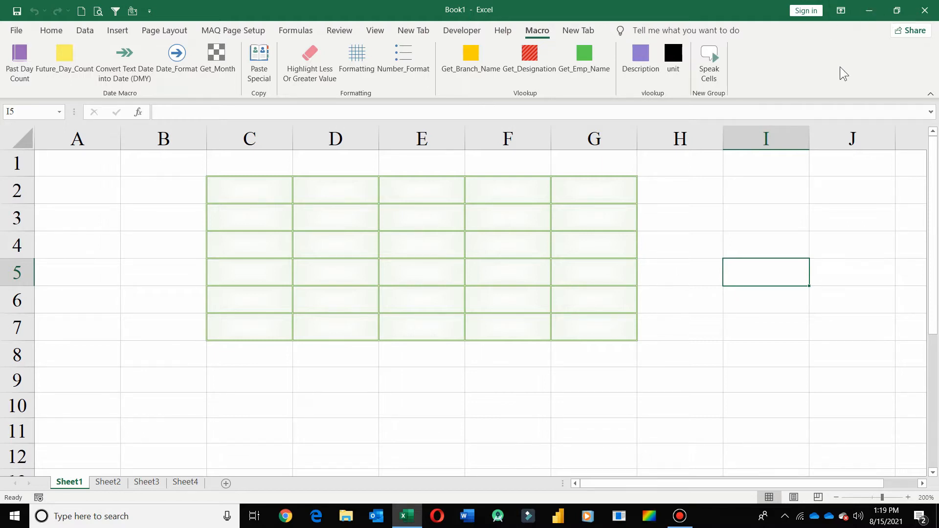
Minimize Excel and open the Macro Address.txt note from the desktop
left_click(868, 12)
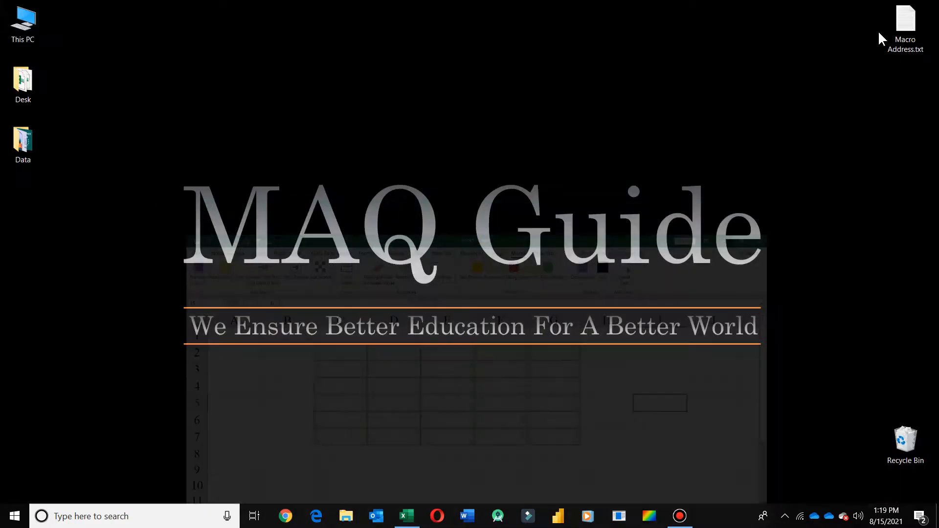
double_click(905, 21)
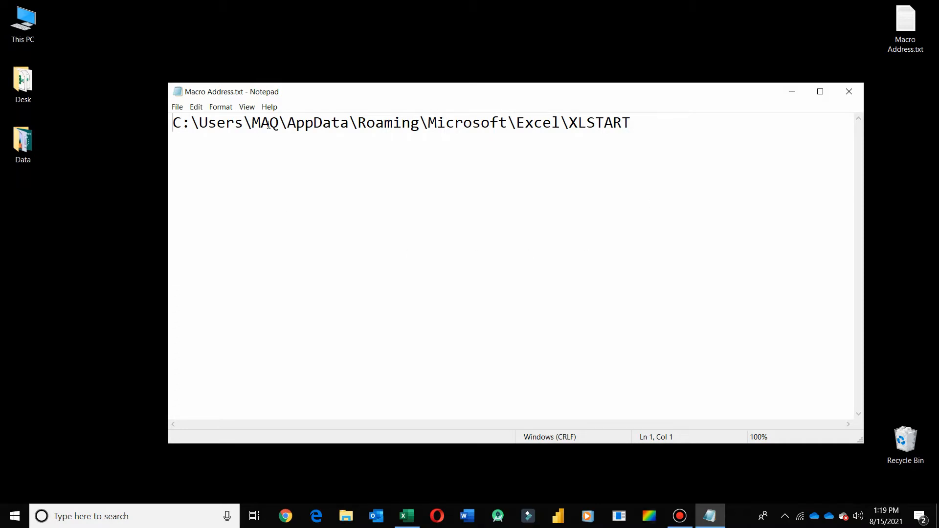
Select and copy the full XLSTART folder path written in the note
left_click(252, 123)
left_click_drag(252, 122, 280, 117)
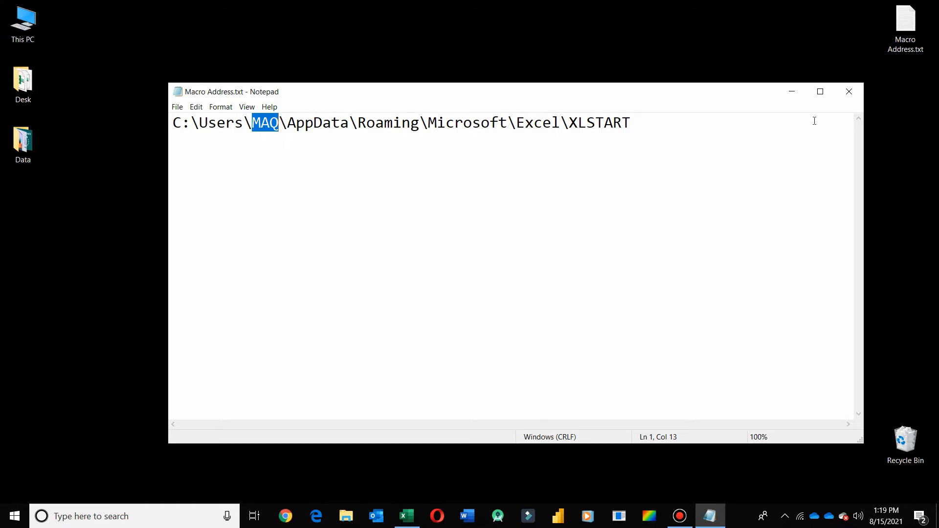
left_click_drag(679, 129, 127, 130)
key("ctrl+c")
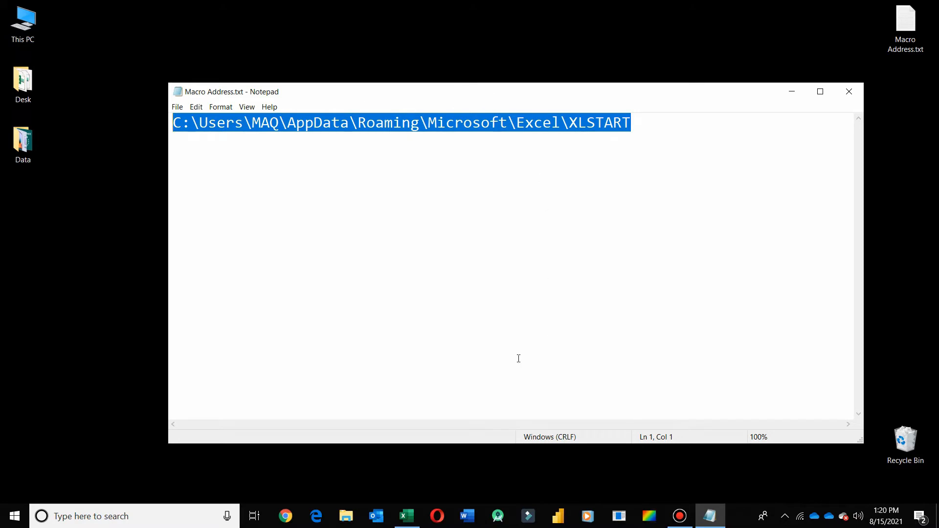
Open File Explorer, go to the pasted XLSTART path and select the PERSONAL.XLSB file
left_click(346, 516)
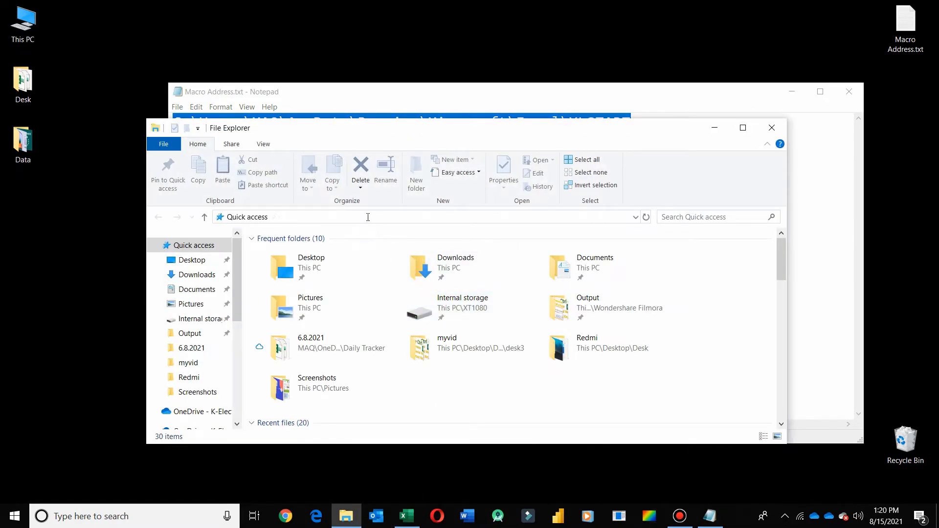
left_click(368, 217)
key("ctrl+v")
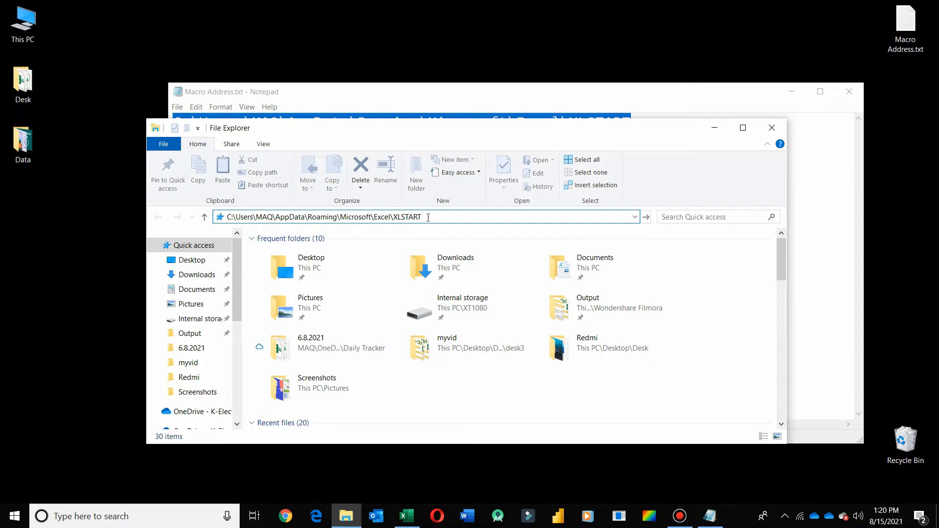
key("Return")
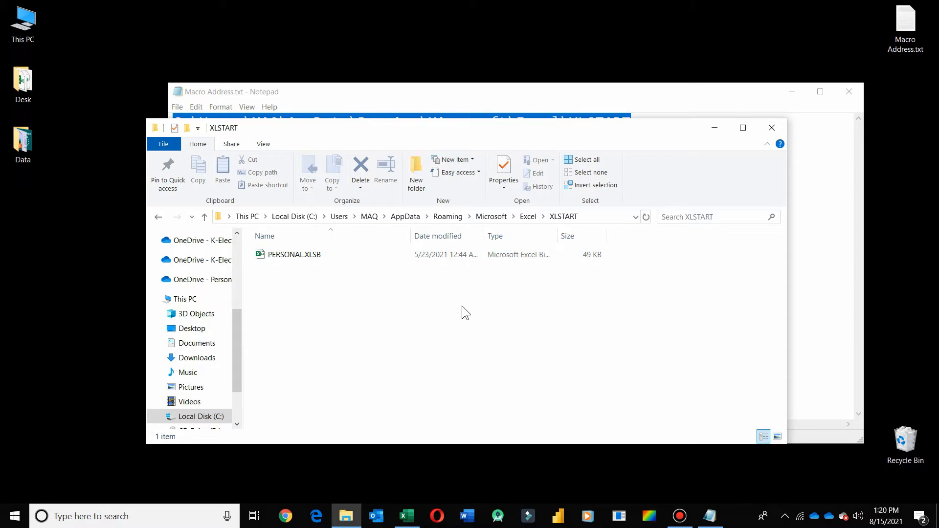
left_click(285, 259)
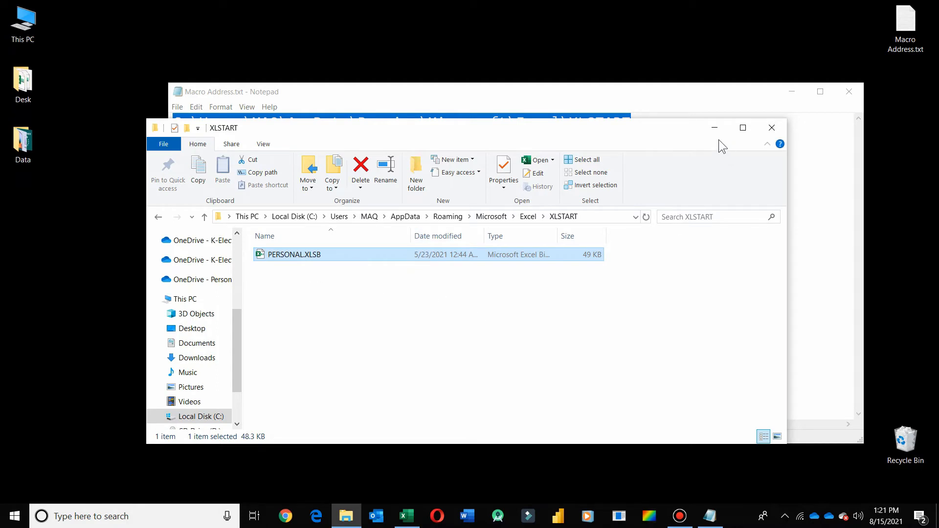
Minimize File Explorer and the note, and return to the Excel workbook
left_click(715, 128)
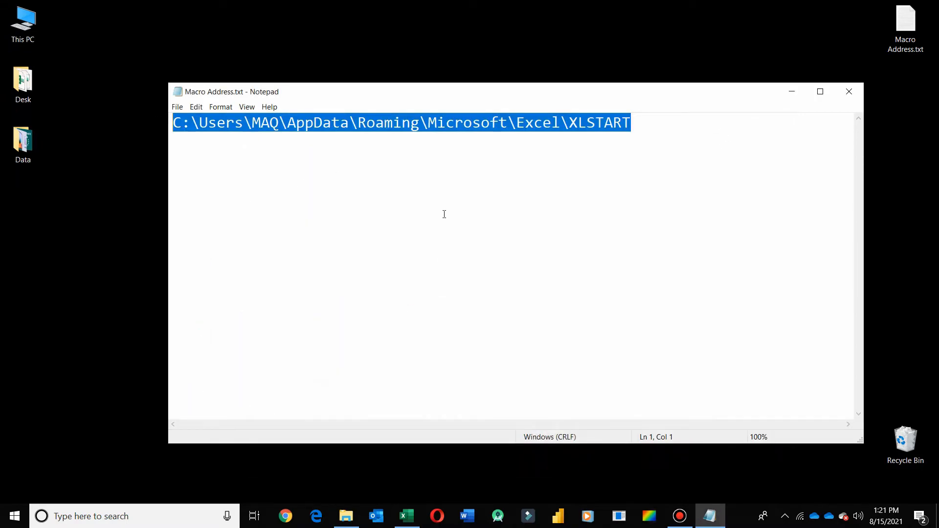
left_click(792, 92)
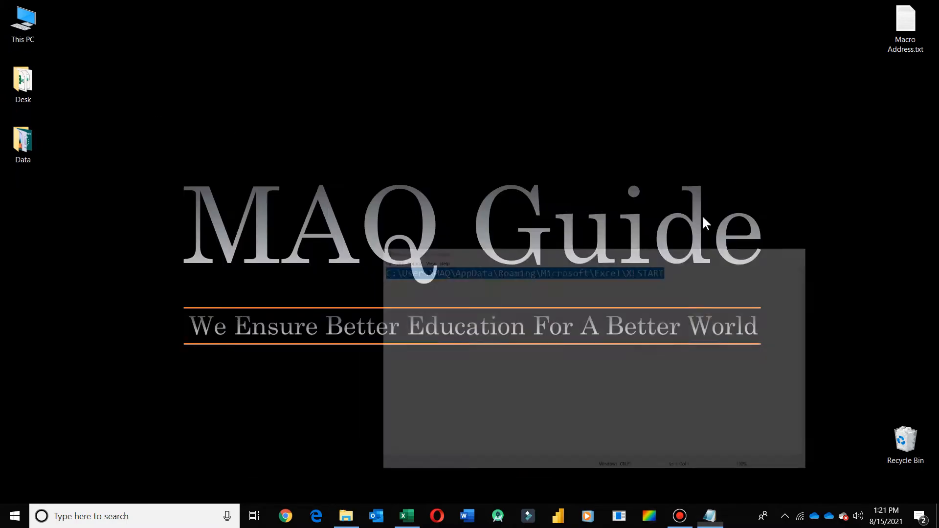
left_click(408, 518)
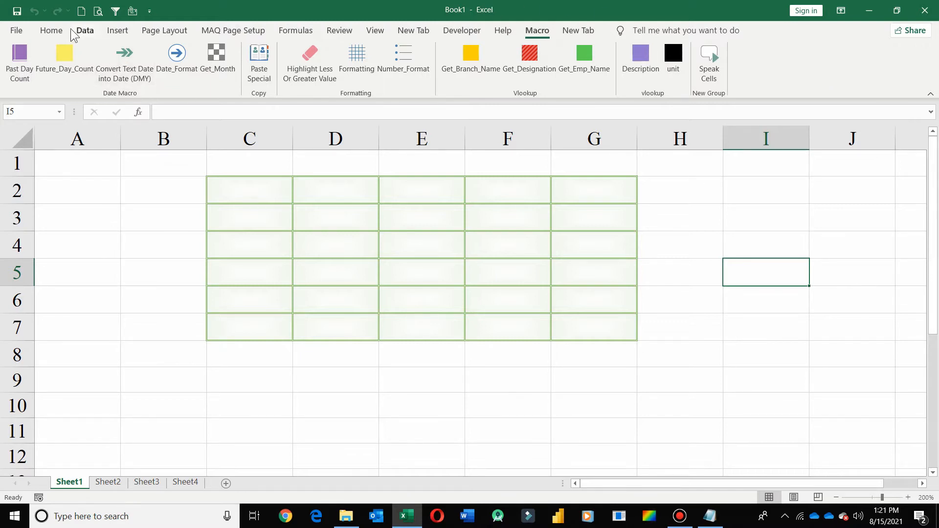
Export all ribbon customizations to the Desktop as Excel Customizations.exportedUI
left_click(58, 25)
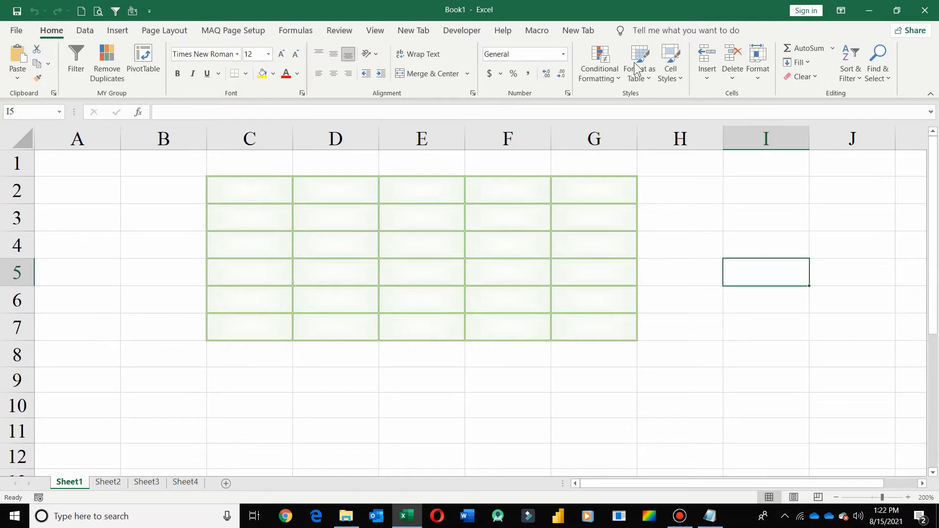
left_click(530, 34)
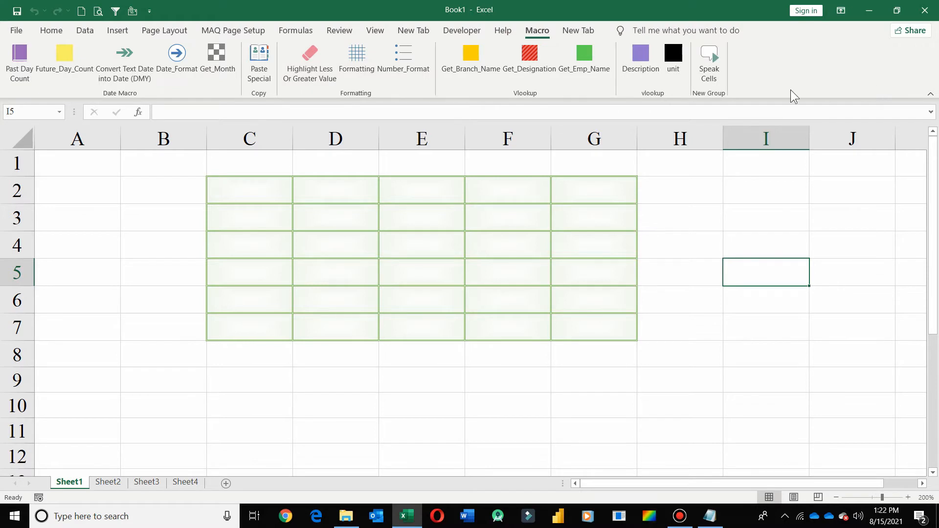
right_click(817, 64)
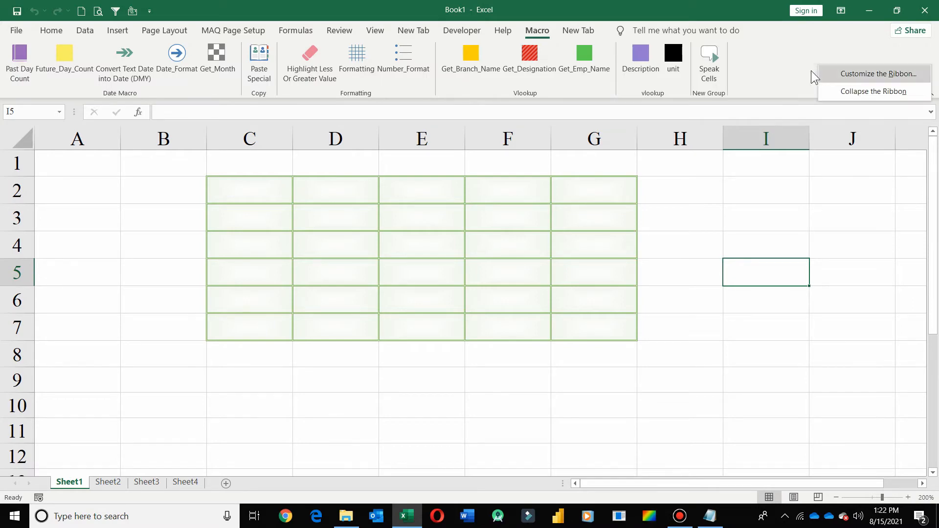
left_click(827, 74)
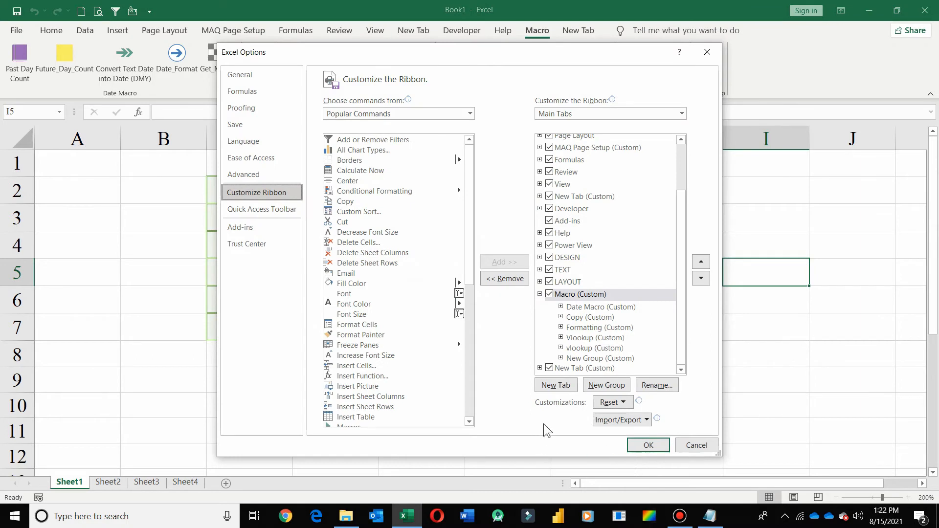
left_click(640, 421)
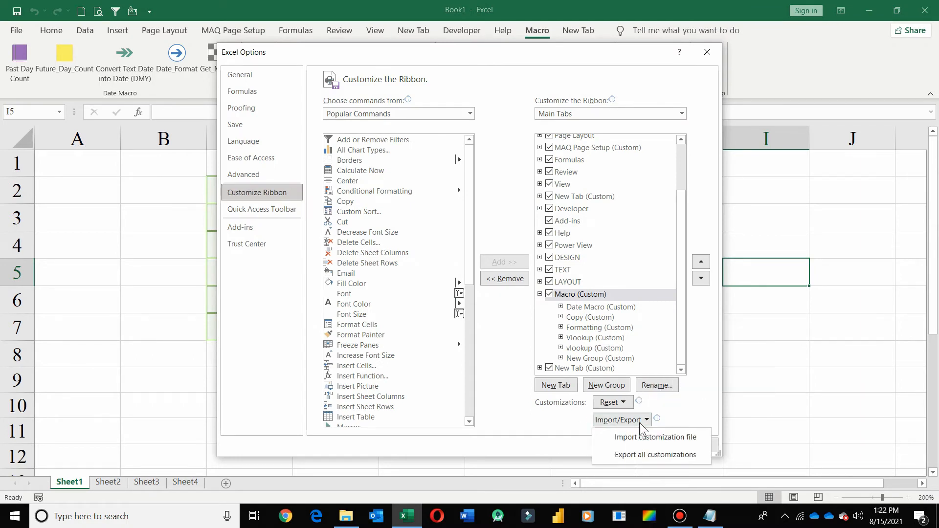
left_click(668, 460)
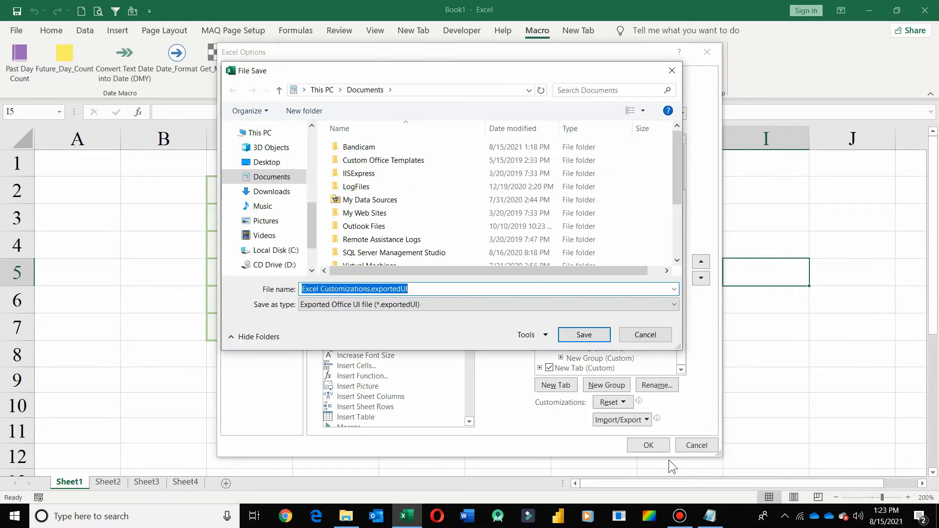
left_click(234, 162)
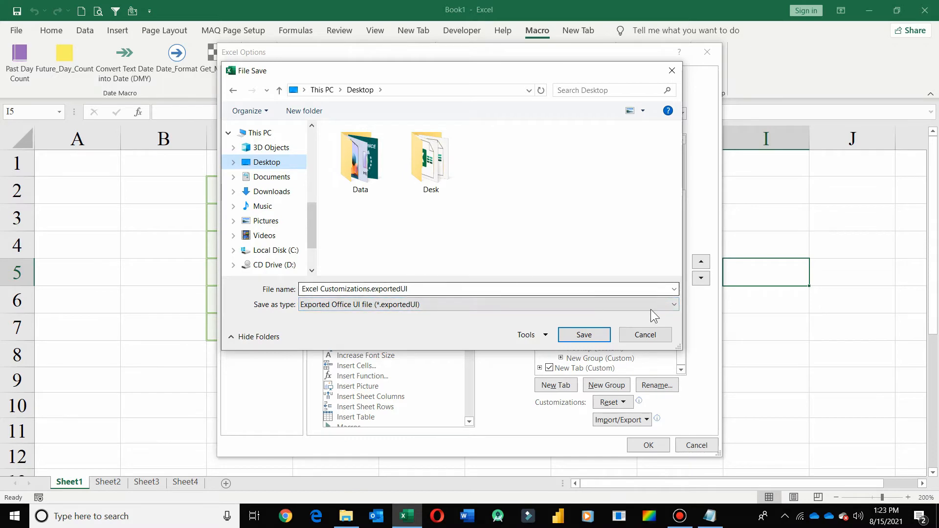
left_click(581, 336)
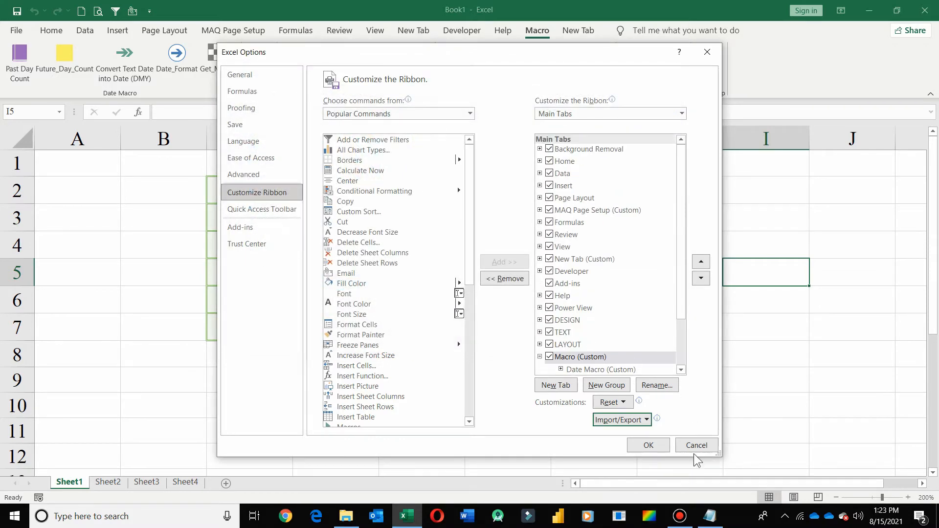
left_click(646, 446)
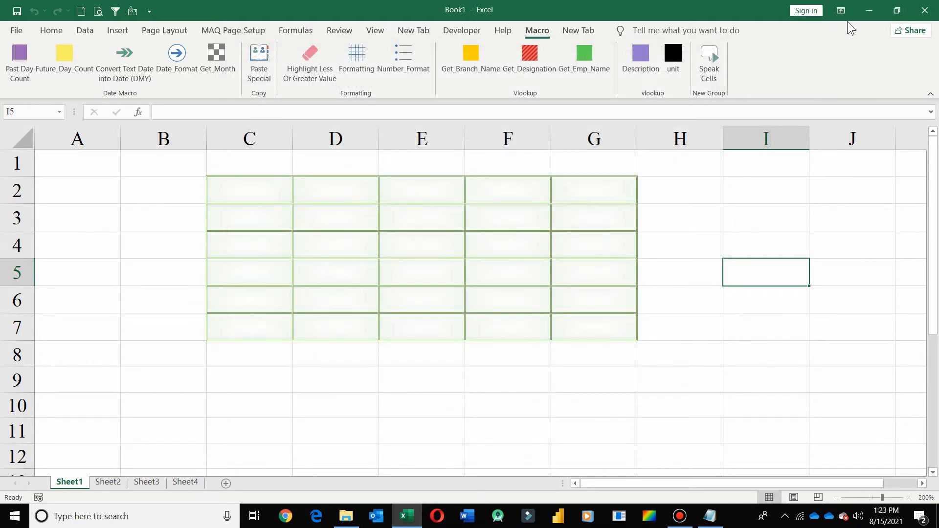
Locate the exported Excel Customizations.exportedUI file on the desktop and return to Excel
left_click(869, 10)
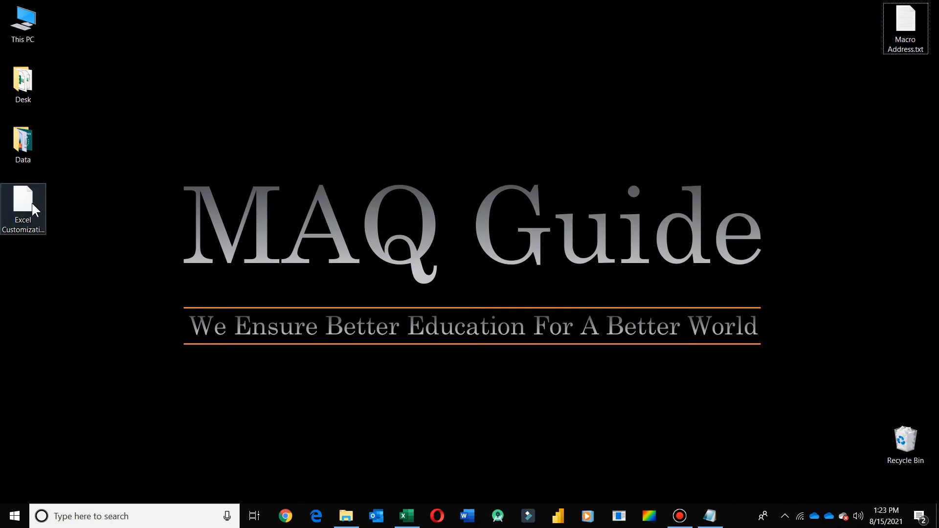
left_click(31, 203)
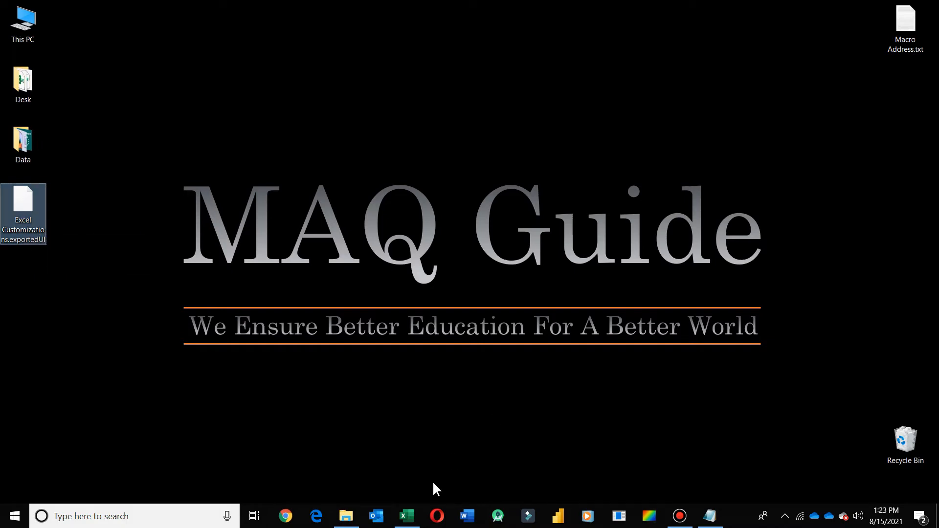
left_click(419, 520)
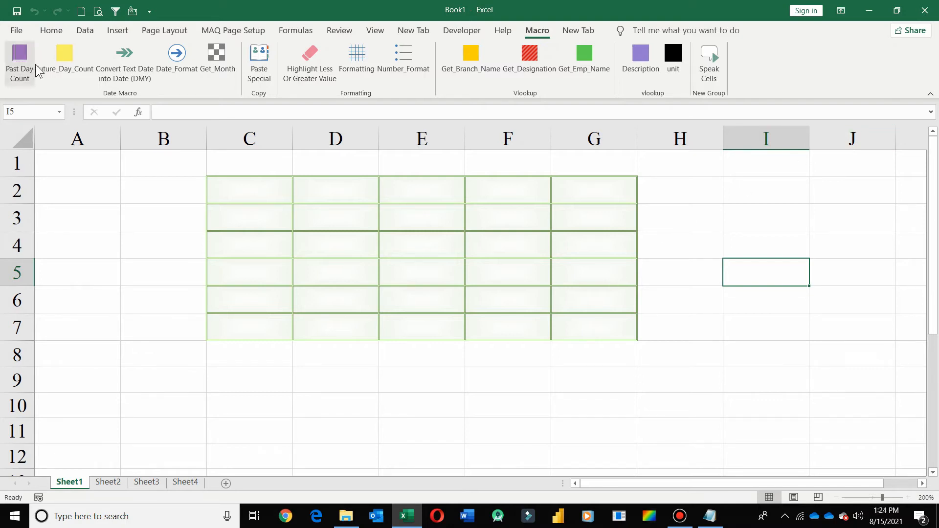
left_click(51, 30)
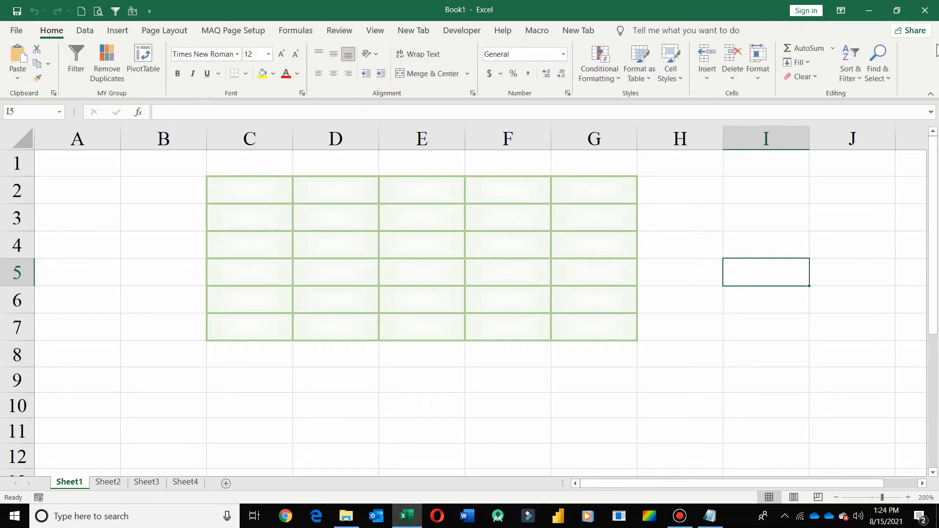
right_click(913, 61)
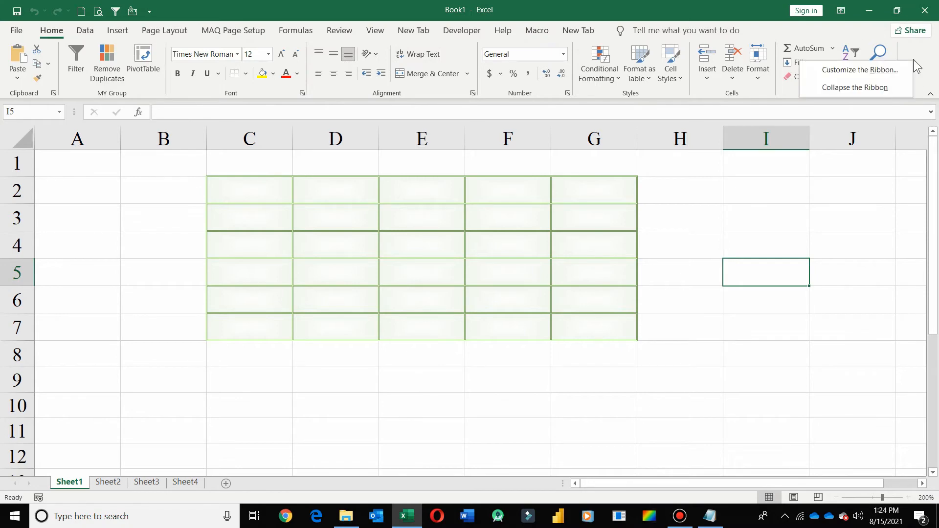
left_click(886, 71)
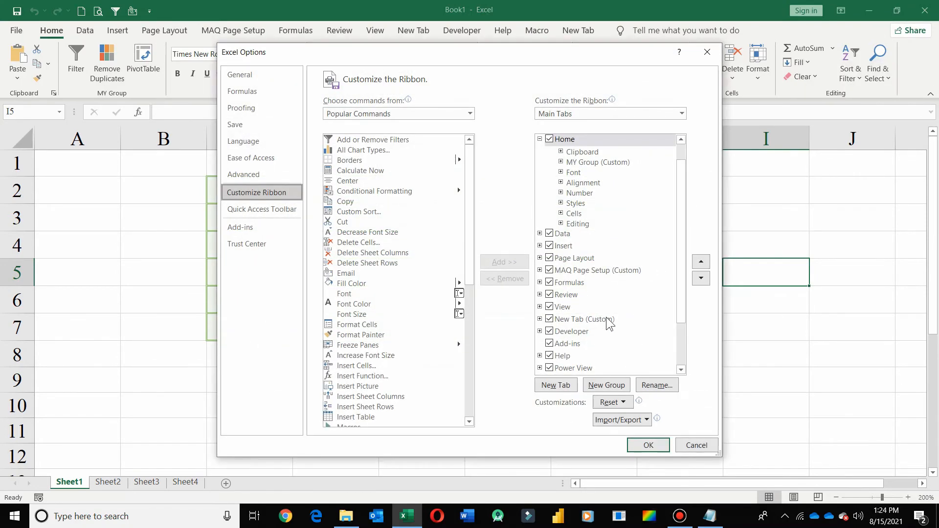
left_click(624, 402)
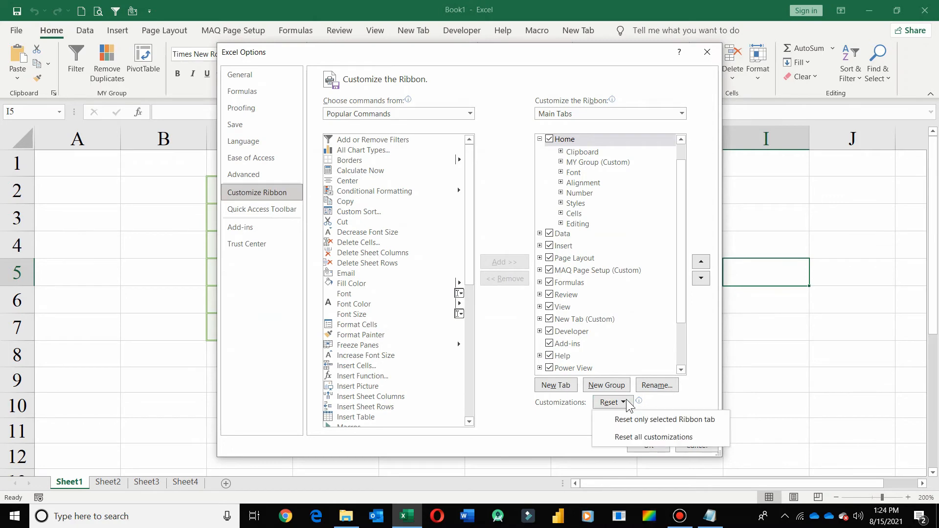
left_click(626, 402)
left_click(653, 443)
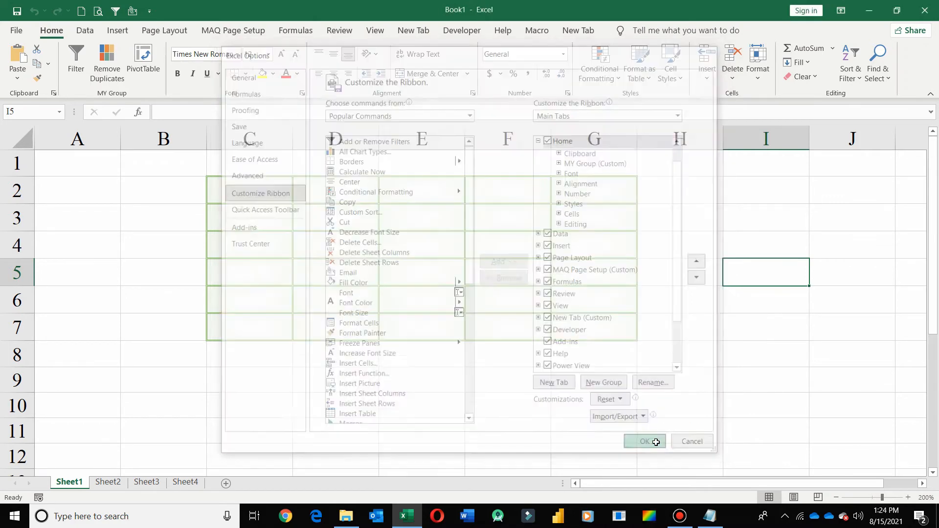
Reset all ribbon and Quick Access Toolbar customizations in the ribbon options
right_click(903, 63)
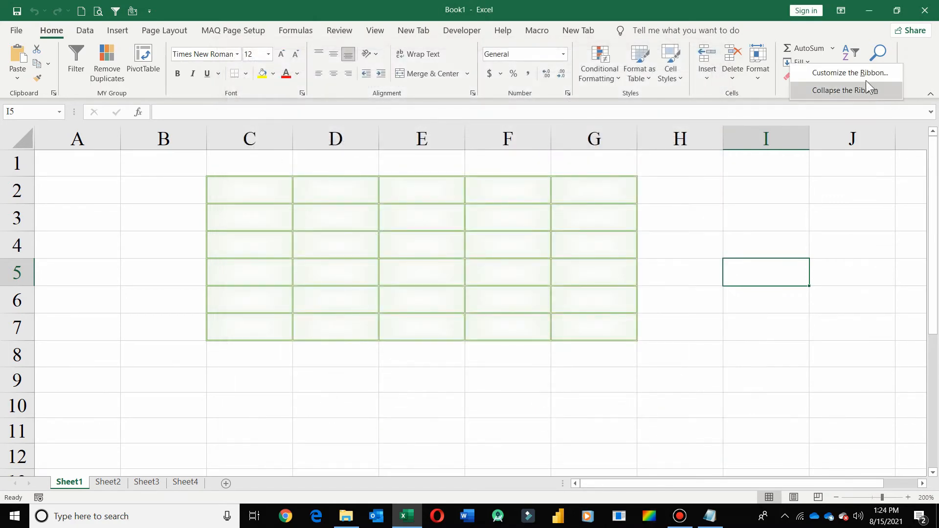
left_click(866, 78)
left_click(618, 403)
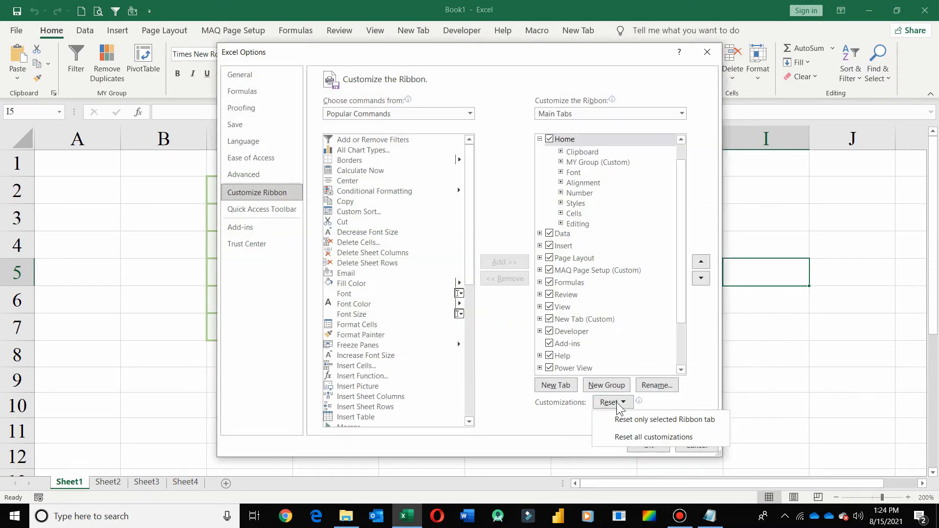
left_click(668, 436)
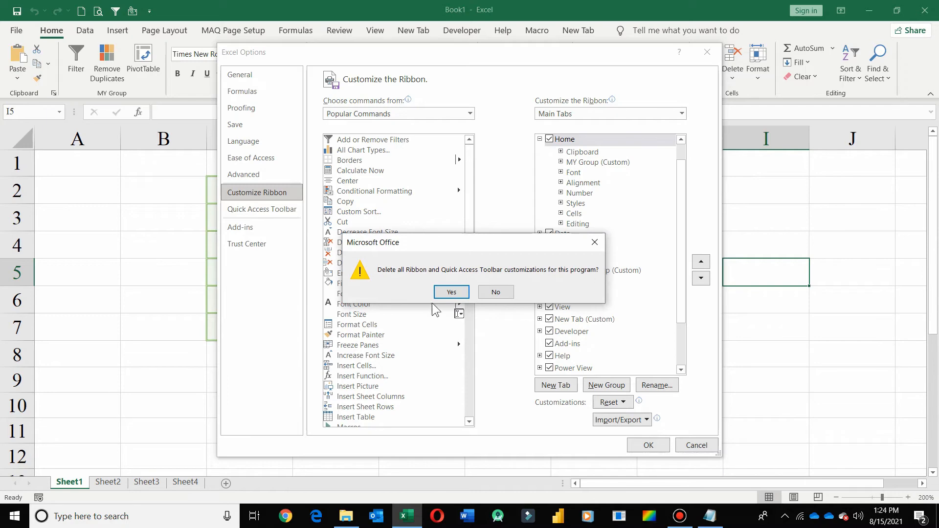
left_click(453, 293)
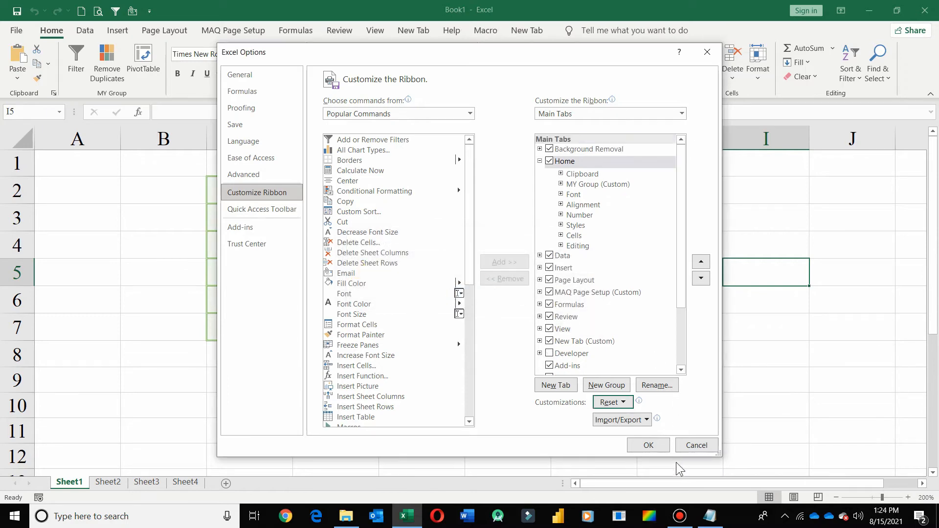
left_click(654, 444)
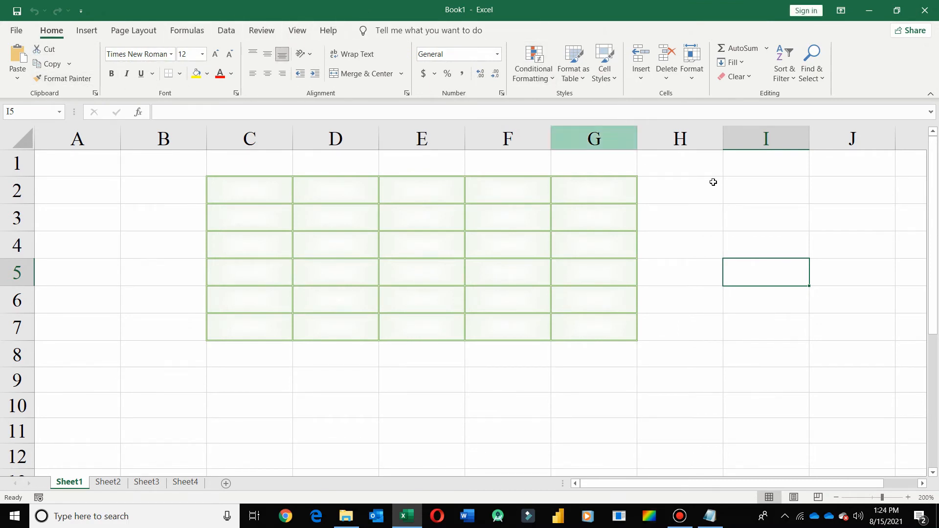
Import the Excel Customizations.exportedUI file from the Desktop, replace all existing ribbon customizations, and close the options
right_click(882, 61)
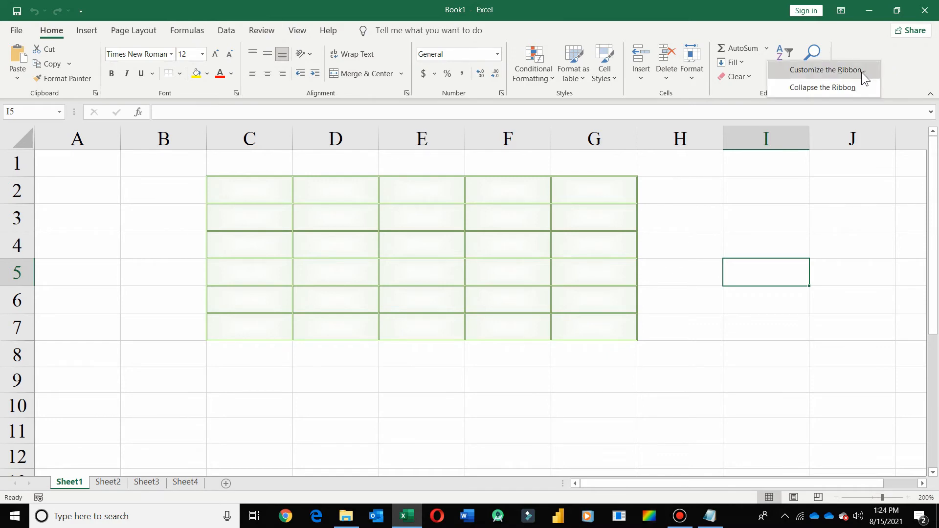
left_click(861, 72)
left_click(642, 421)
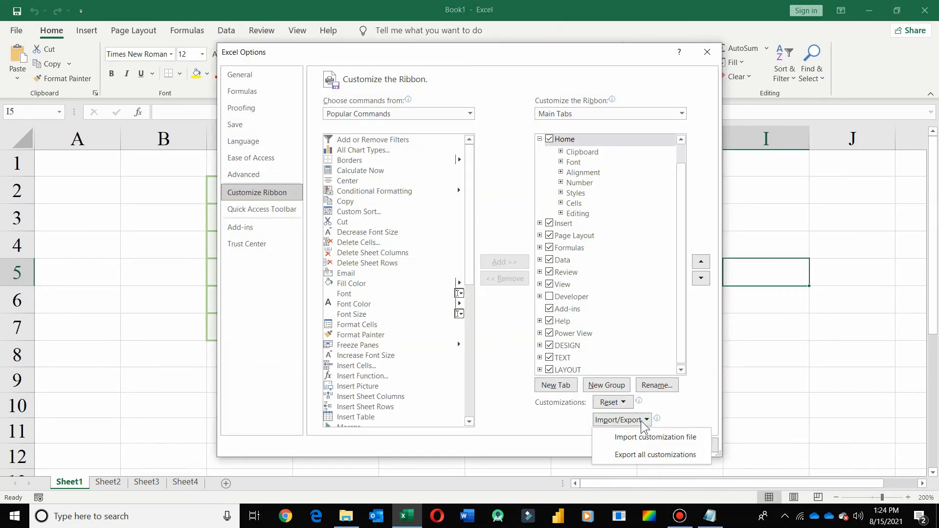
left_click(660, 436)
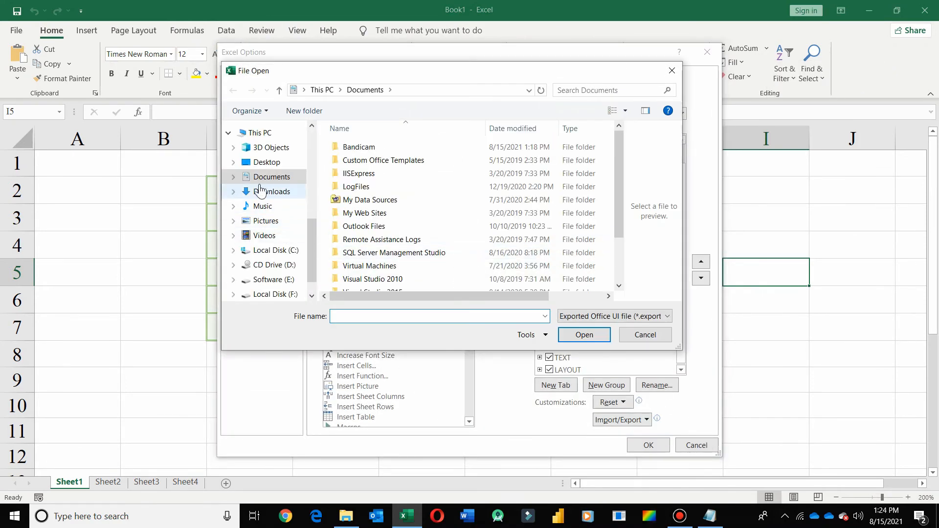
left_click(291, 161)
left_click(519, 162)
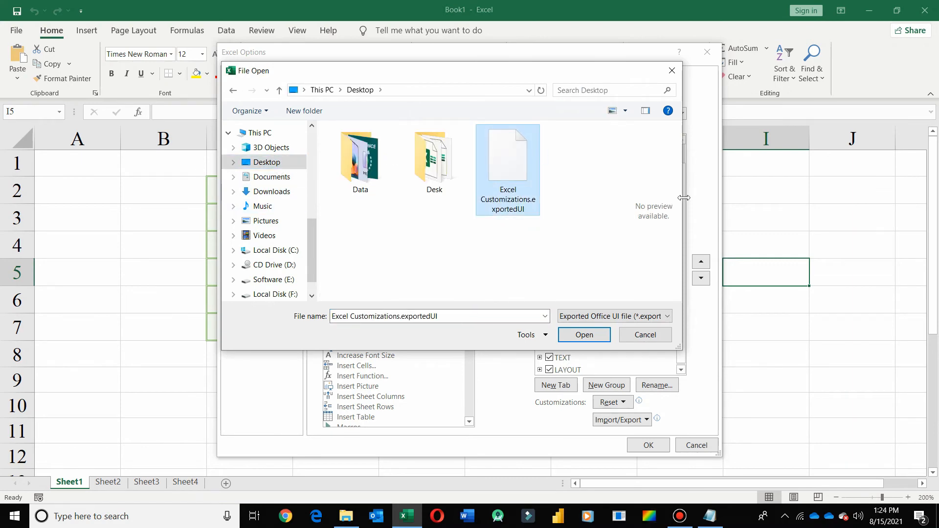
left_click(575, 335)
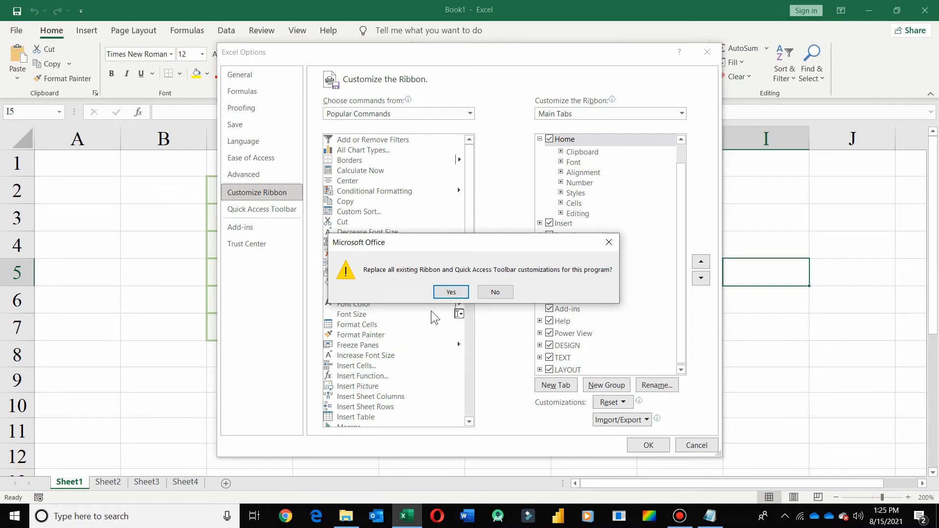
left_click(451, 292)
left_click(646, 445)
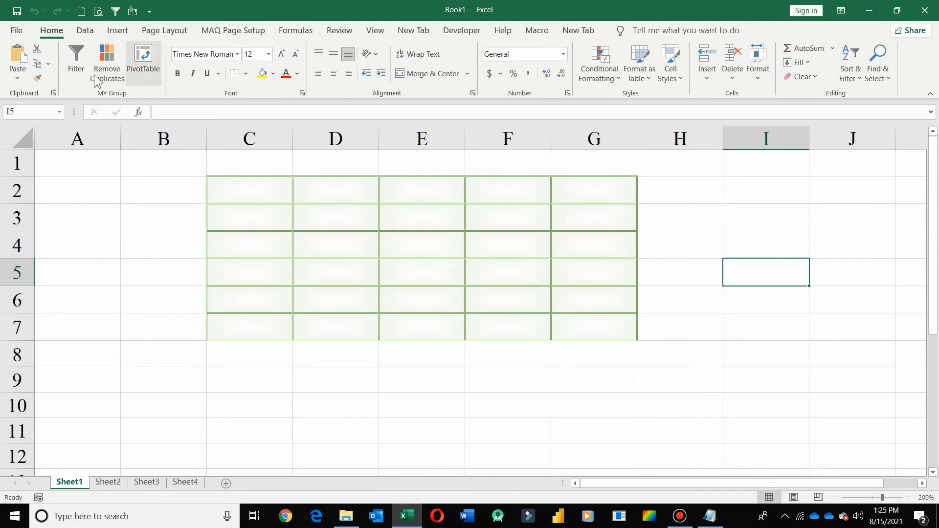
Run the Formatting macro from the Macro tab on the range B3:E6
left_click(538, 30)
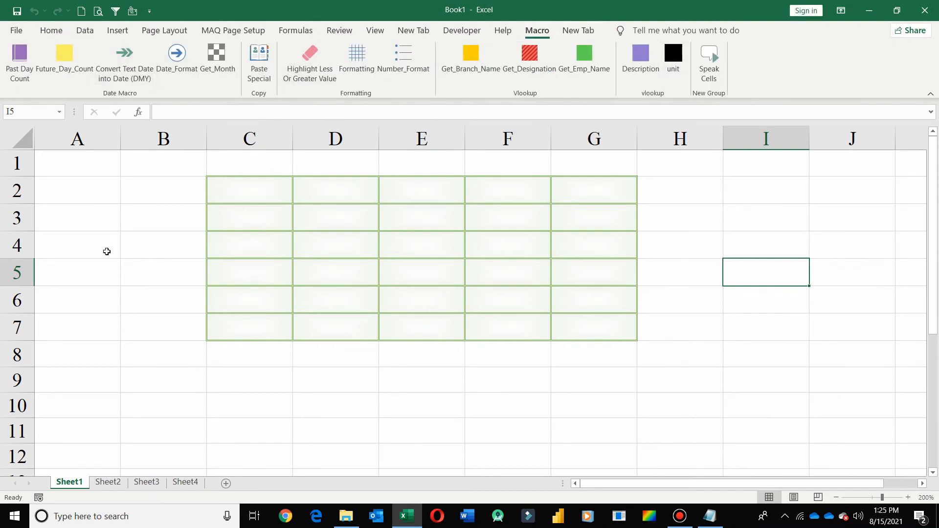
left_click_drag(147, 219, 441, 301)
left_click(351, 62)
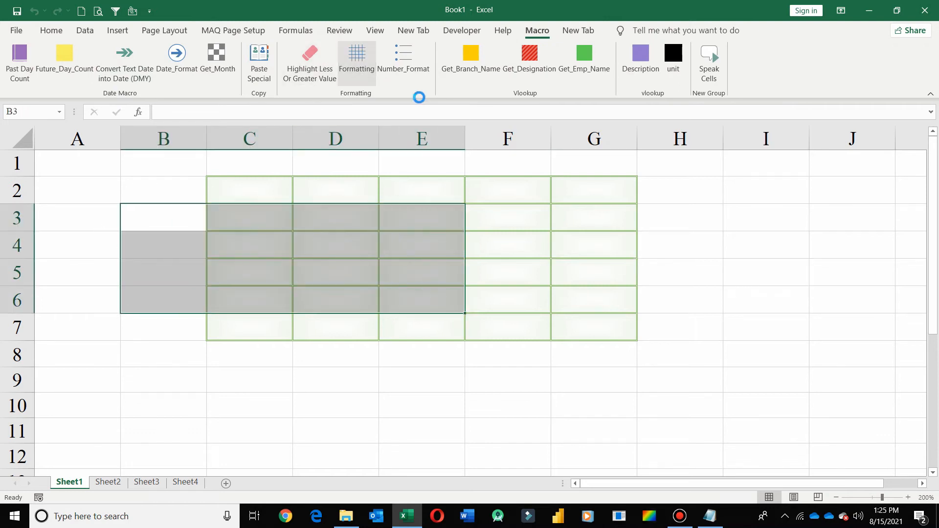
left_click(302, 376)
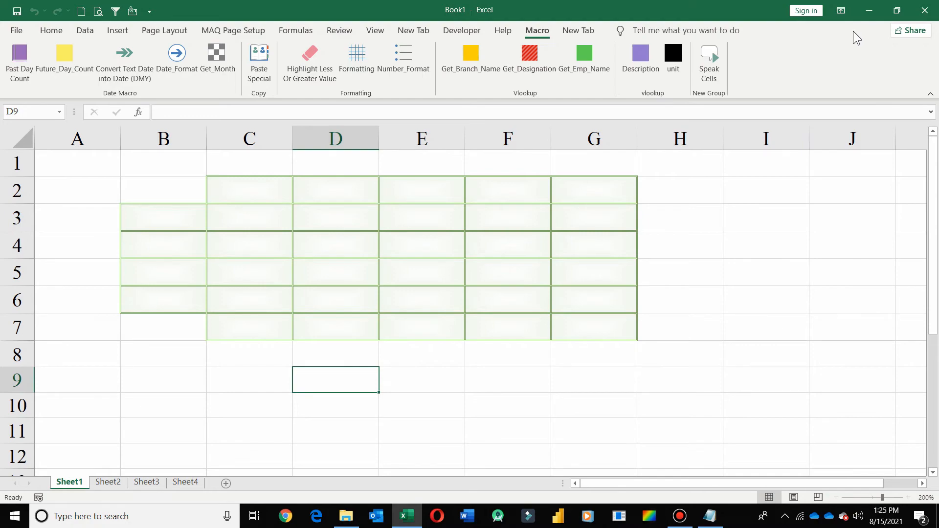
Minimize Excel and point out the exported customization file on the desktop
left_click(872, 10)
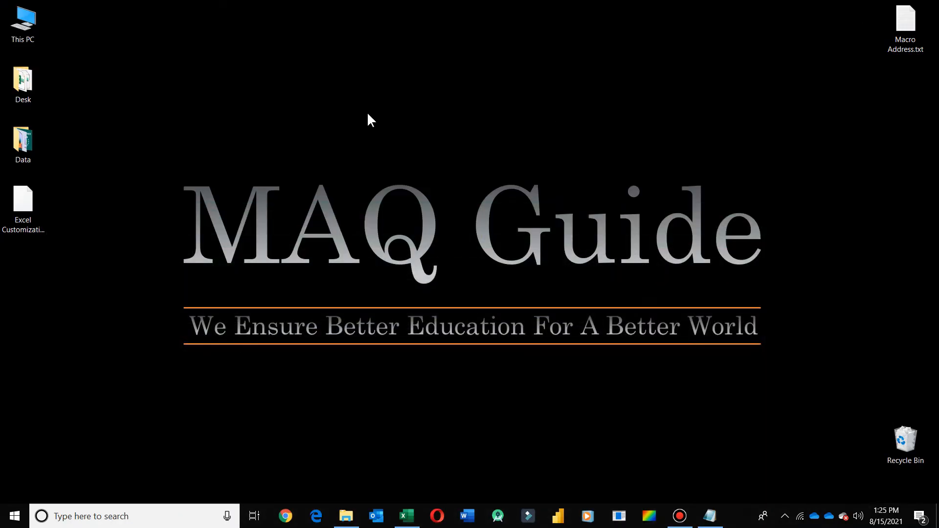
left_click_drag(161, 154, 786, 370)
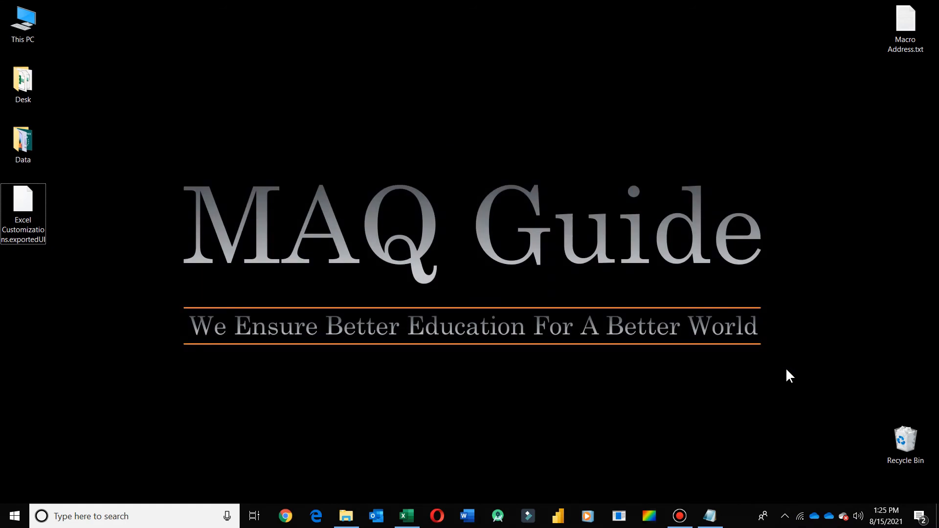